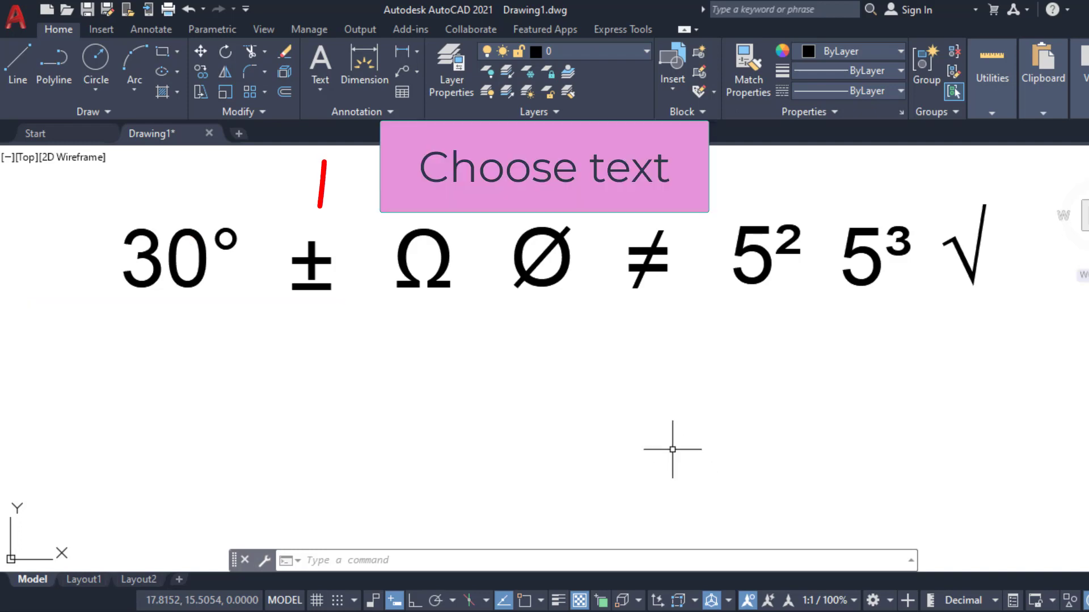
Step: Create an Mtext reading 30 with the Symbol list's degree sign, placed below the reference 30°
left_click(328, 82)
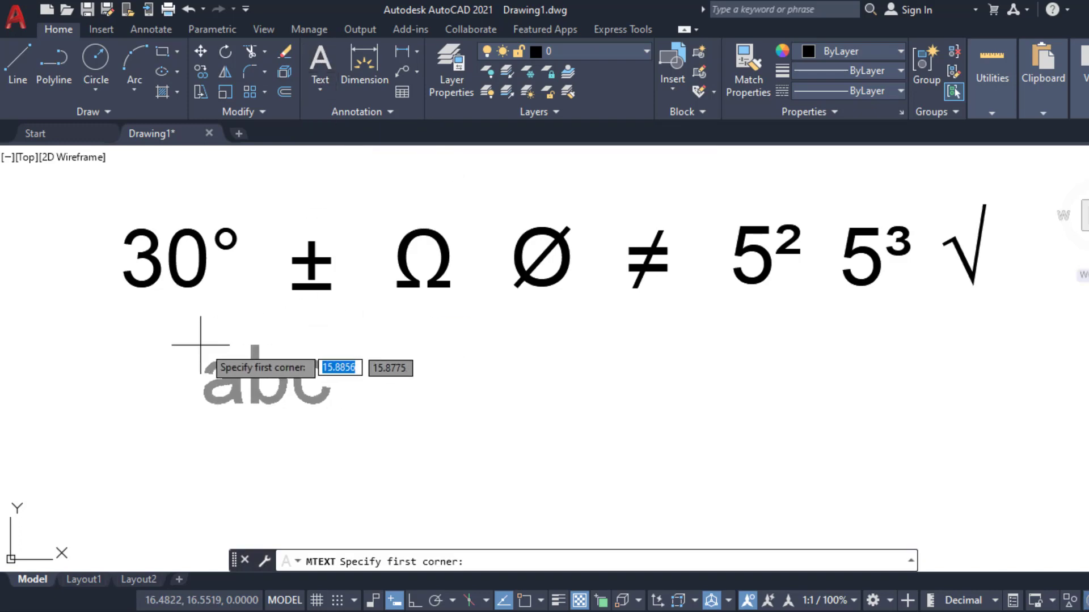
left_click(118, 325)
left_click(267, 390)
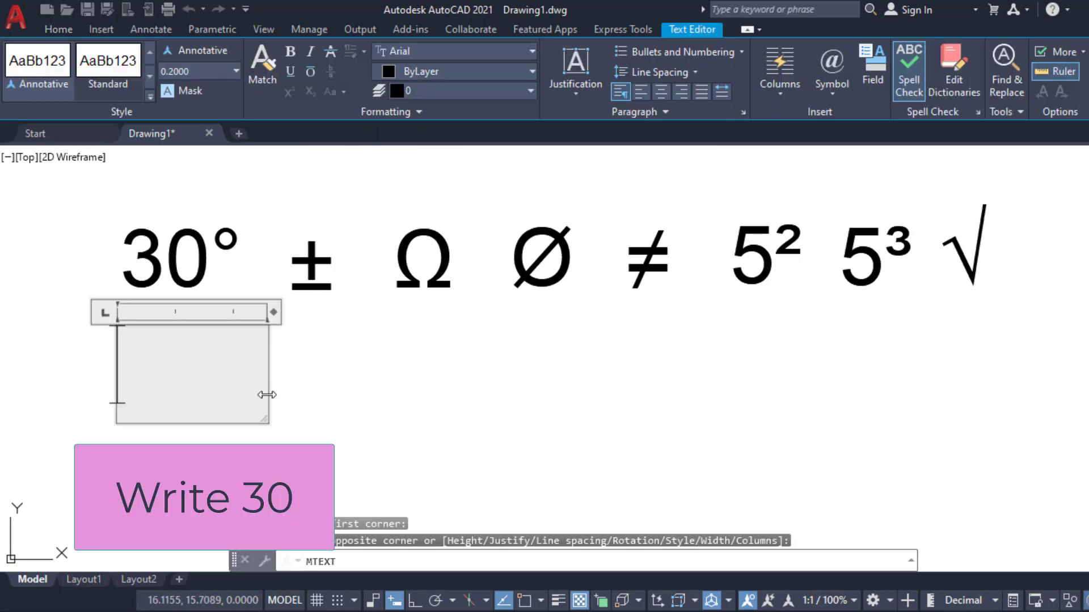
type("3")
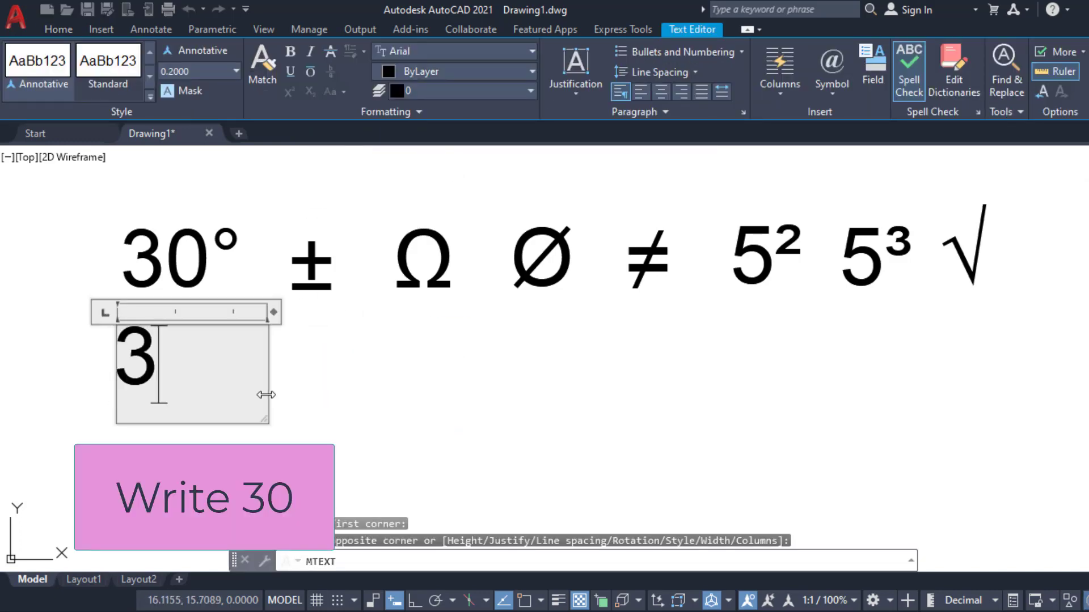
type("0")
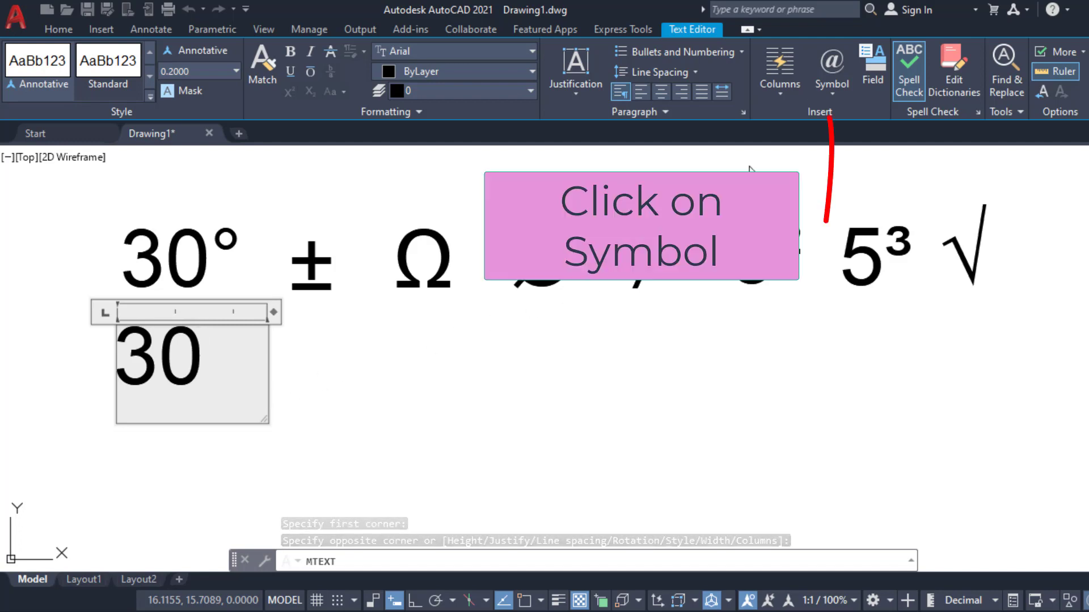
left_click(822, 90)
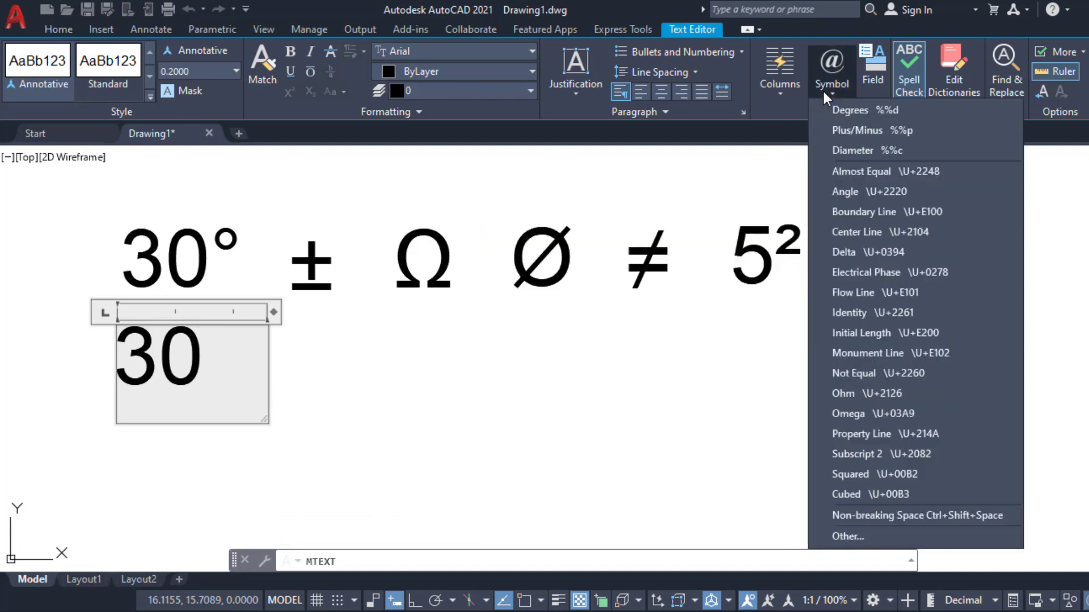
left_click(847, 114)
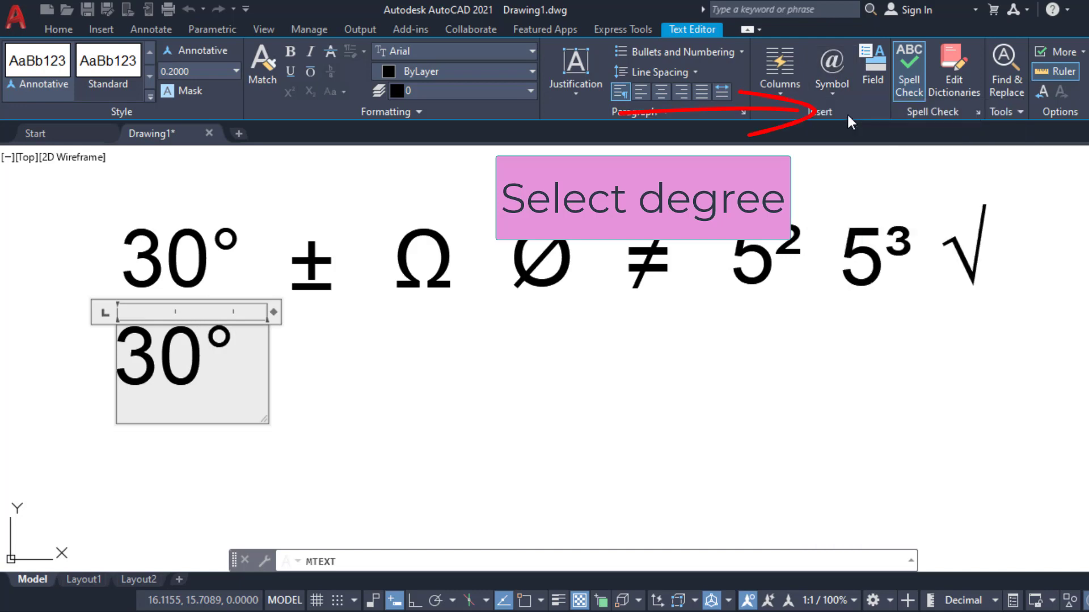
left_click(351, 433)
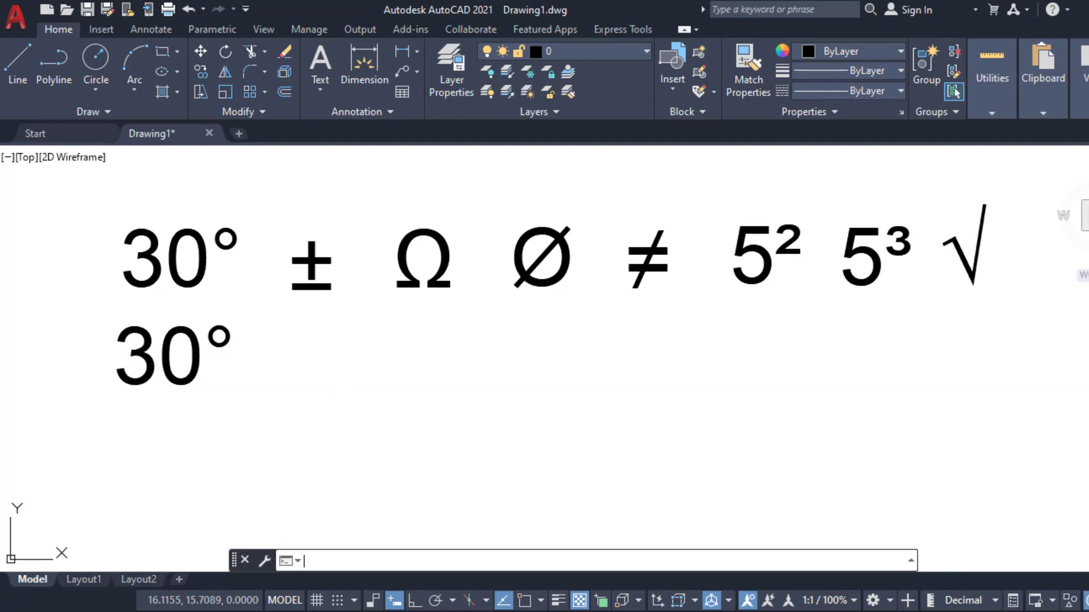
Step: Add a ± Mtext below the reference ±, using the Plus/Minus symbol
left_click(320, 65)
left_click(292, 320)
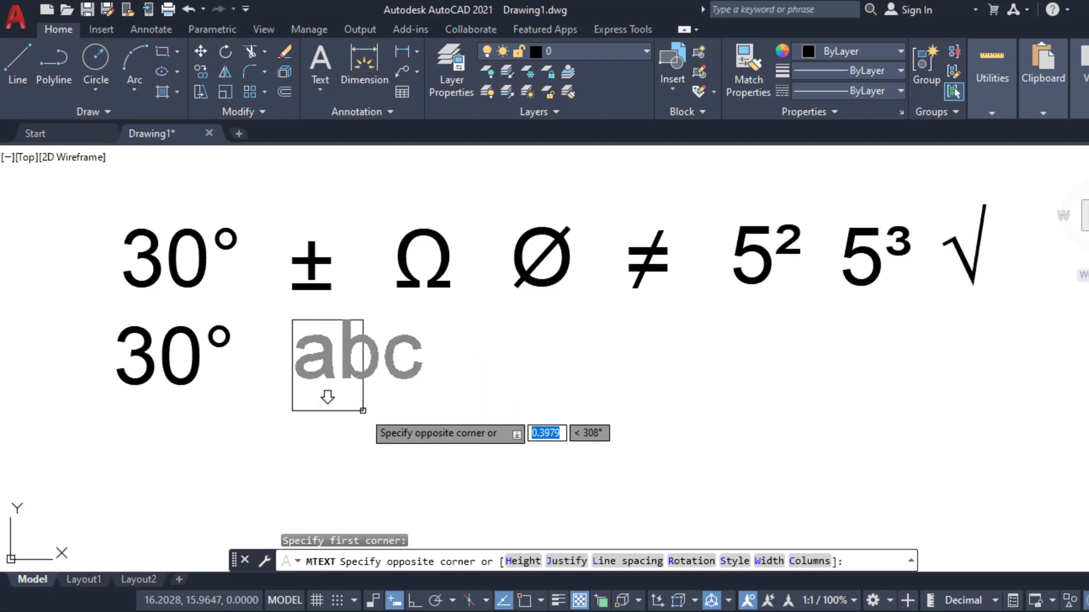
left_click(360, 404)
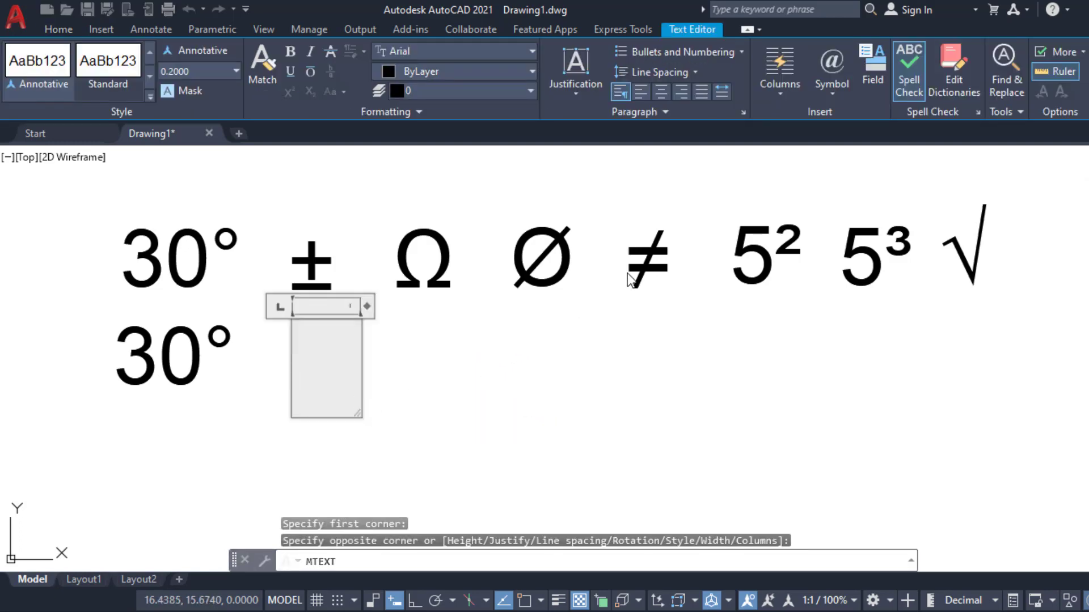
left_click(826, 100)
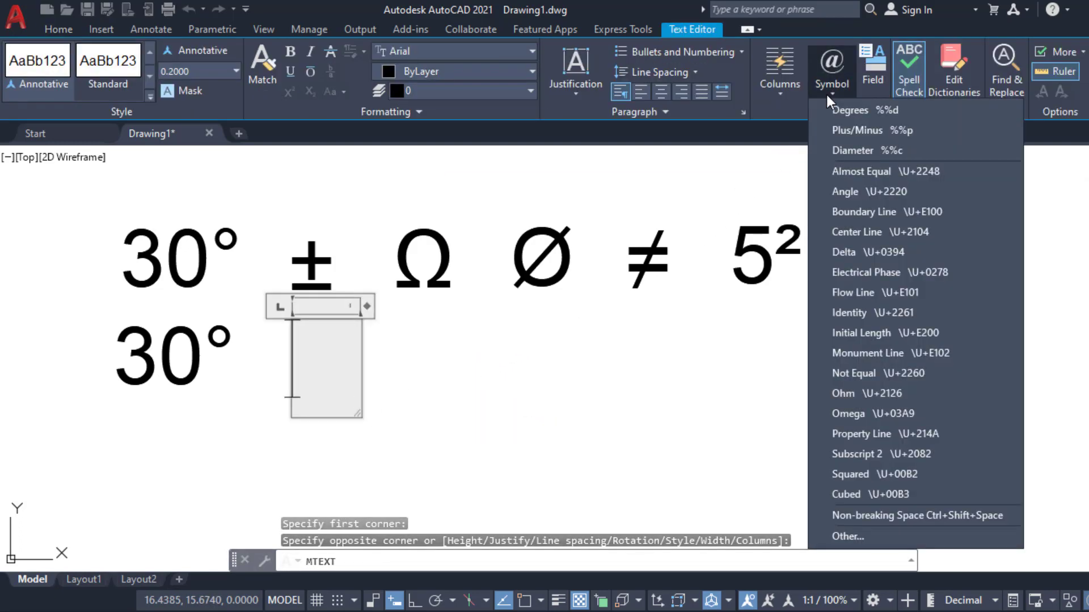
left_click(836, 132)
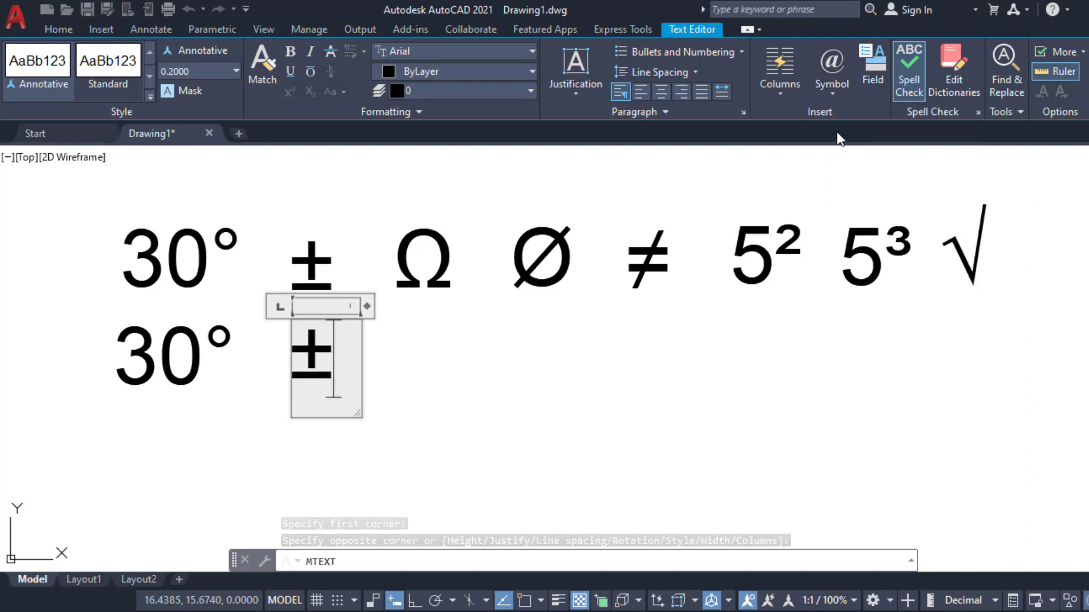
left_click(470, 375)
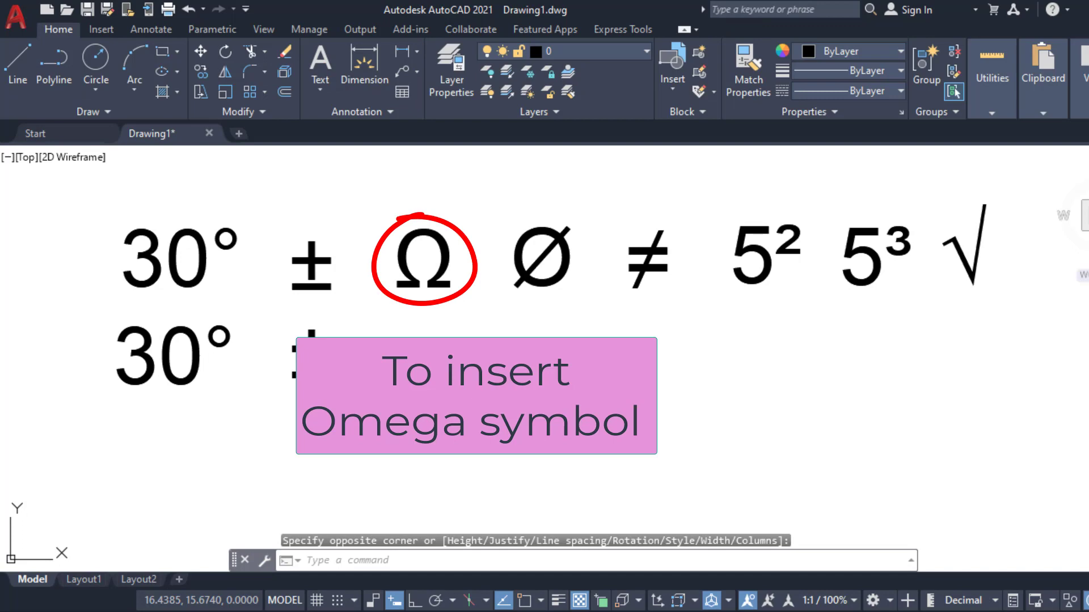
Step: Add an Ω Mtext below the reference Ω, using the Omega symbol
key("Return")
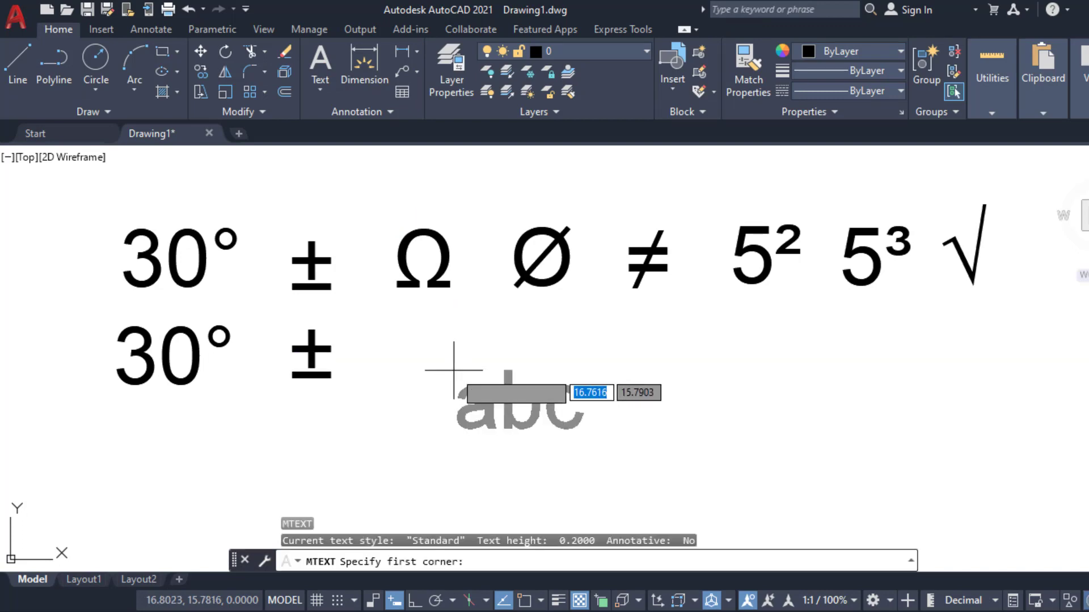
left_click(391, 326)
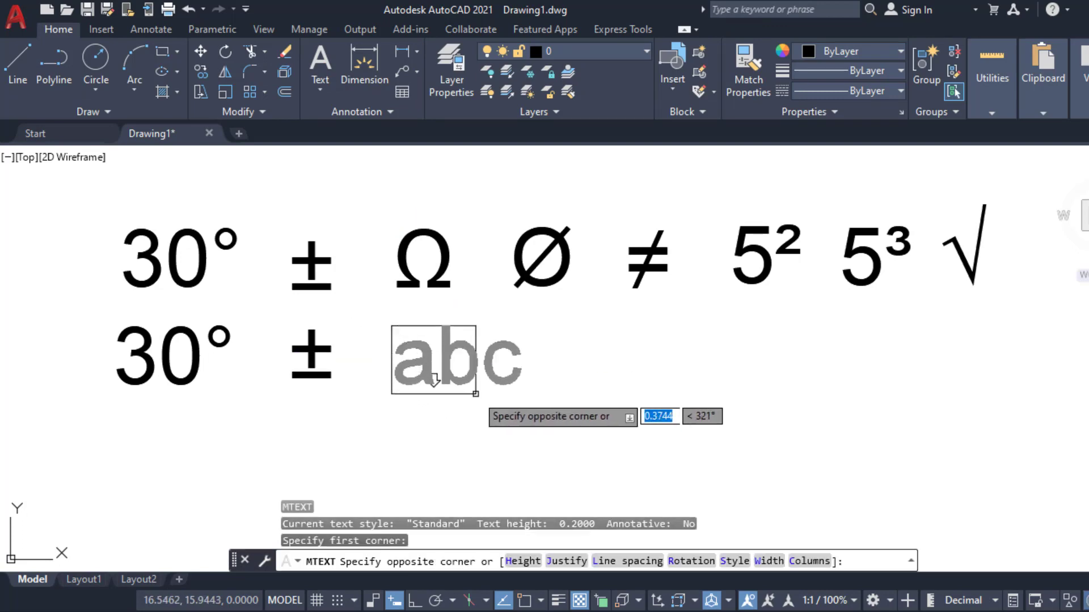
left_click(477, 423)
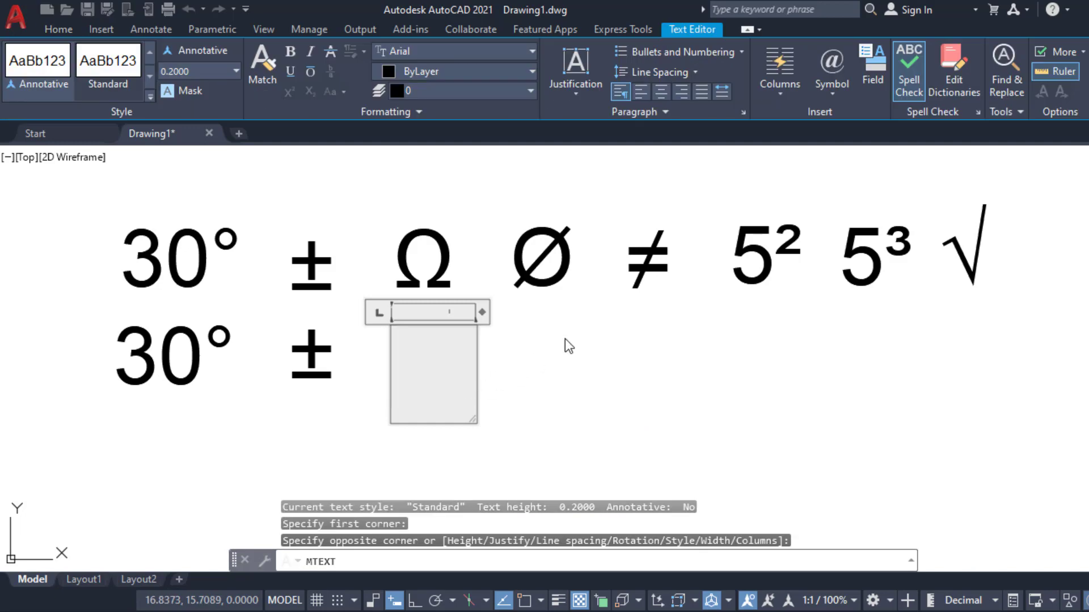
left_click(830, 89)
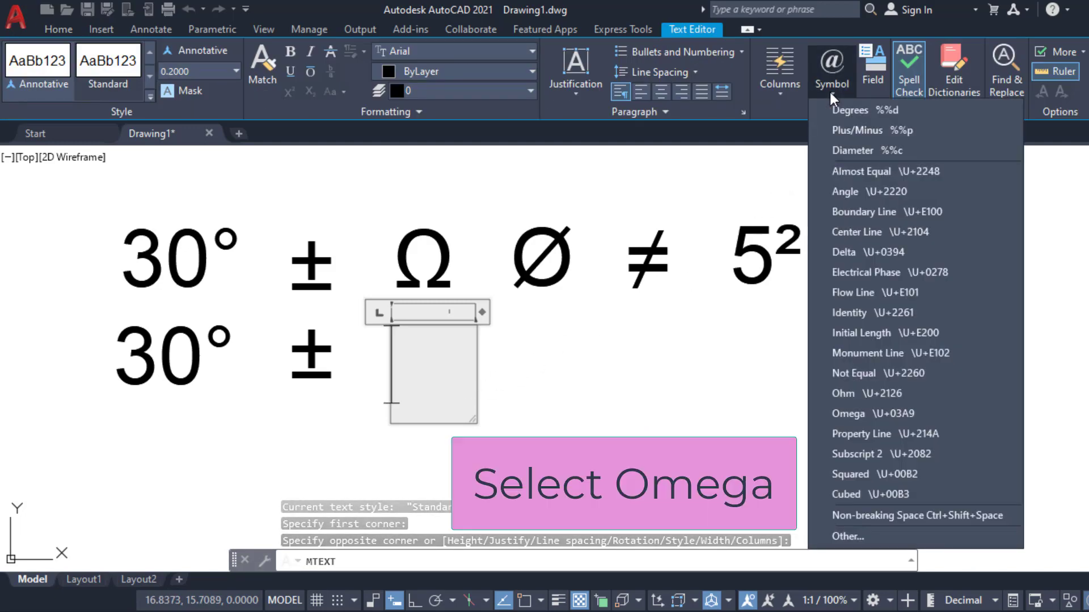
left_click(873, 408)
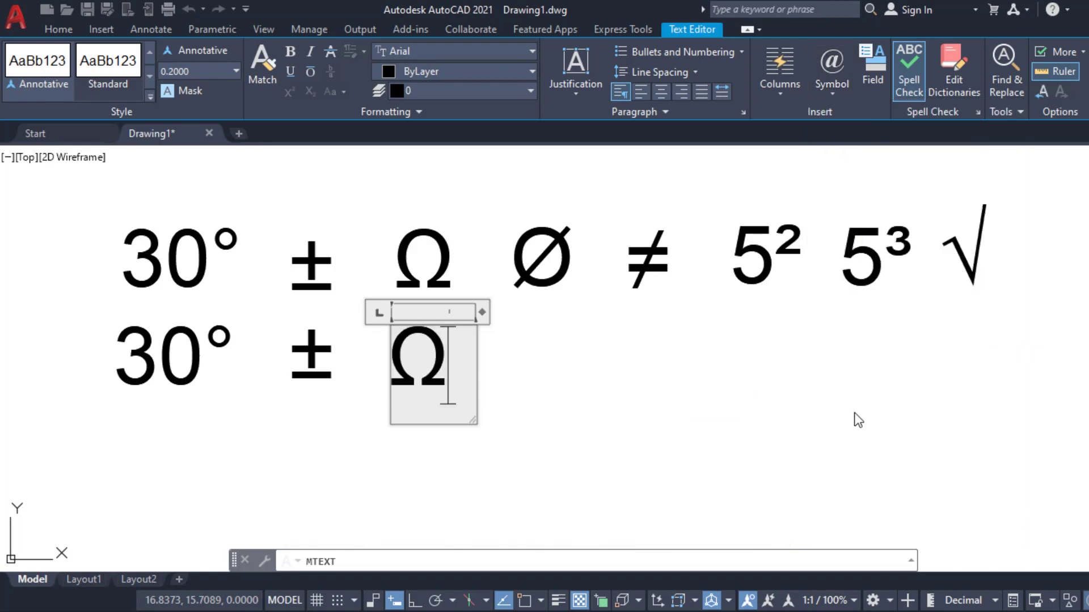
left_click(635, 435)
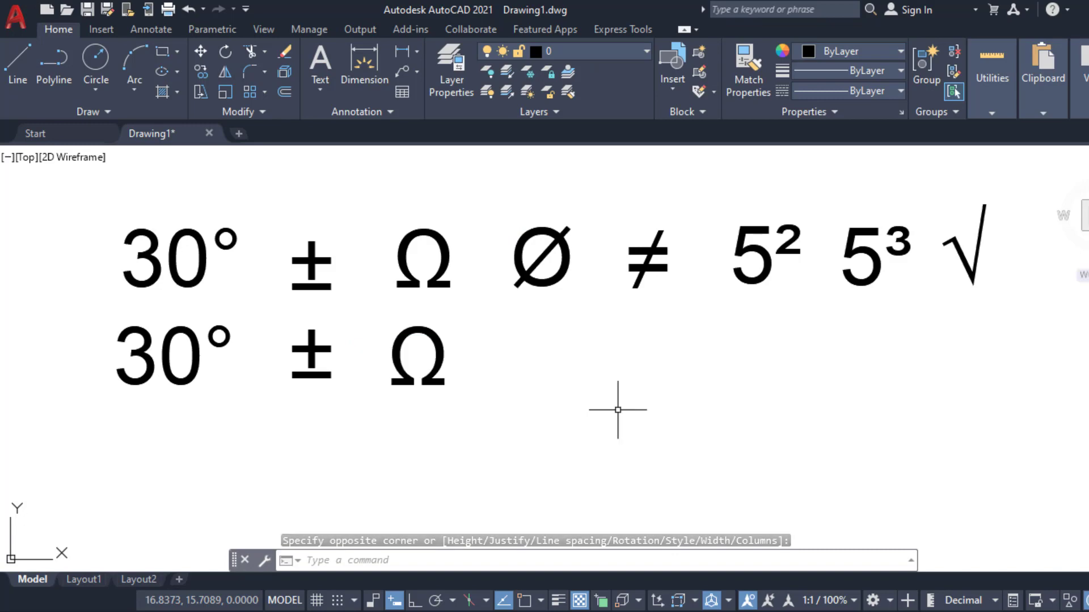
Step: Add a Ø Mtext below the reference Ø, using the Diameter symbol
key("Return")
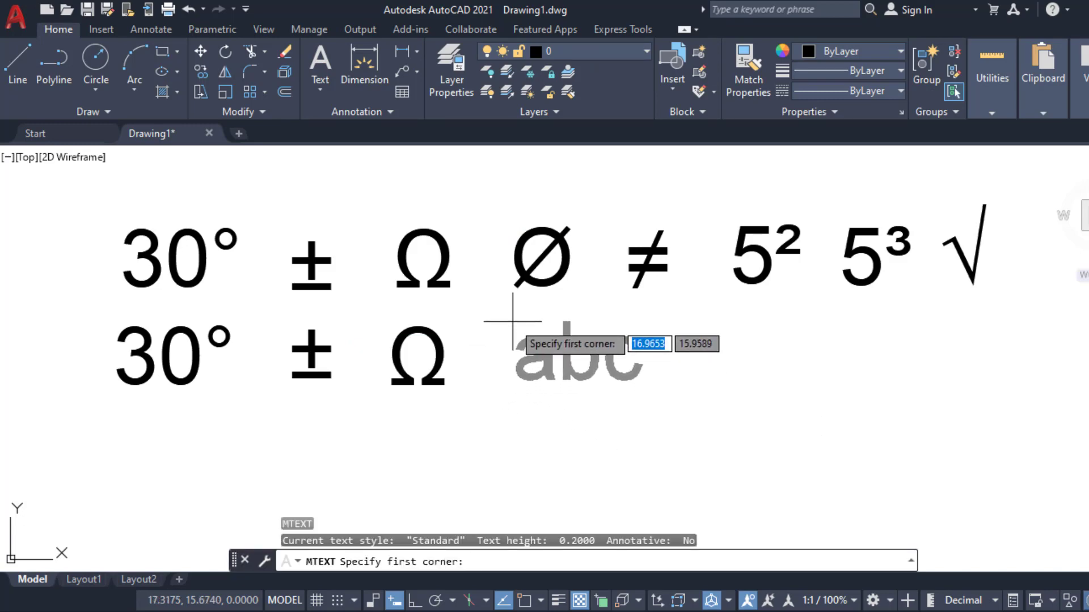
left_click(512, 321)
left_click(595, 420)
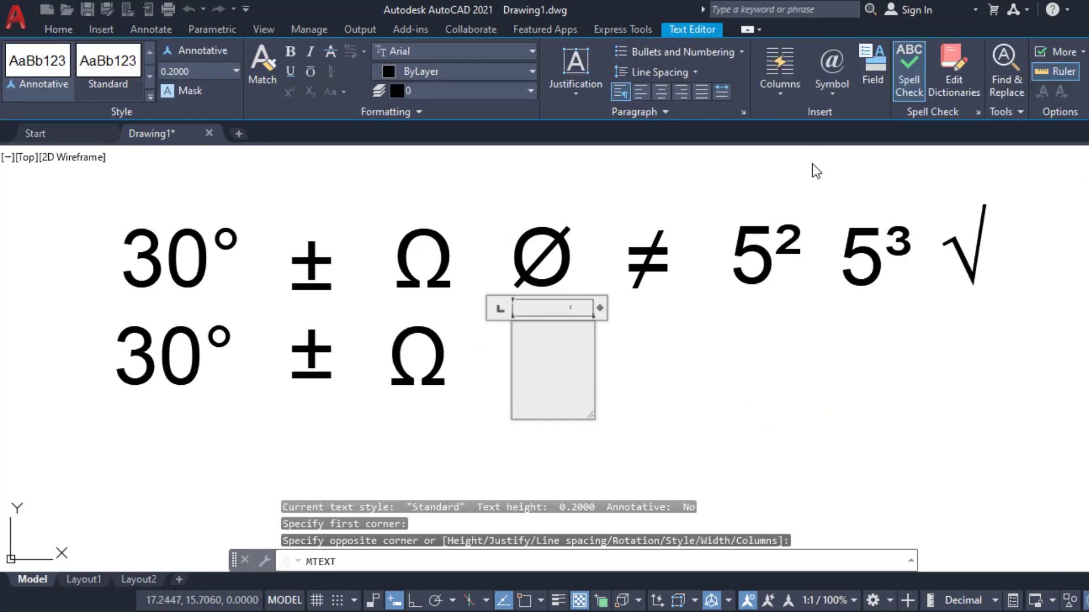
left_click(826, 87)
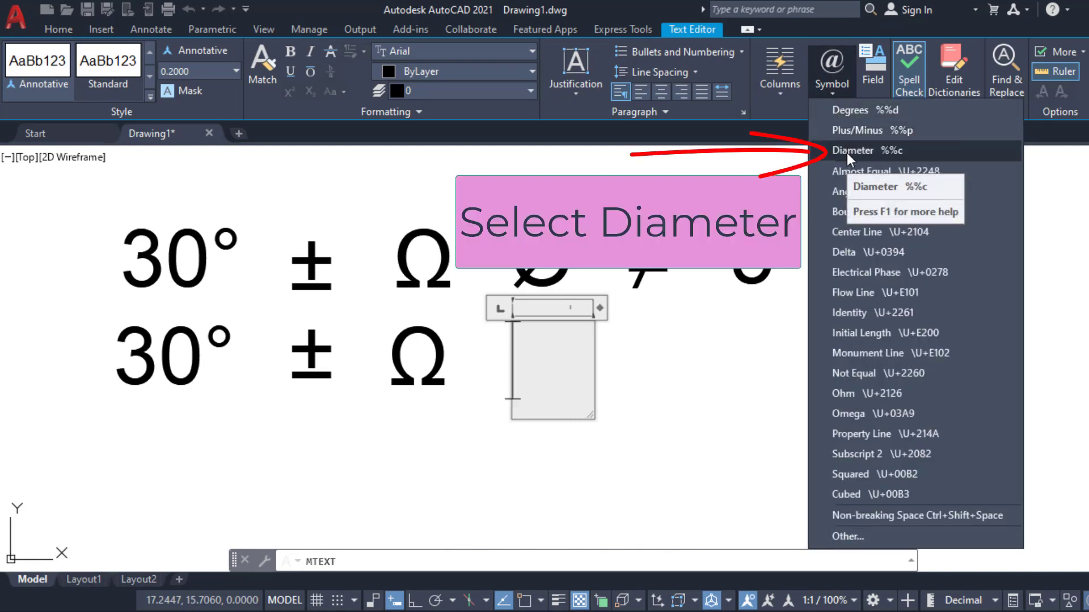
left_click(654, 387)
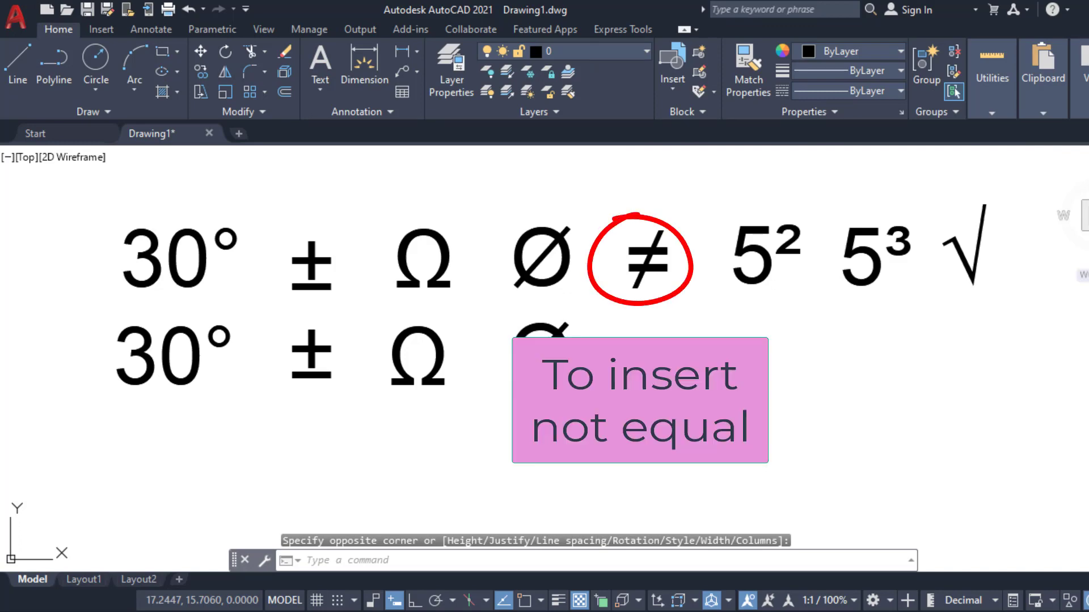
Step: Add a ≠ Mtext below the reference ≠, using the Not Equal symbol
key("Return")
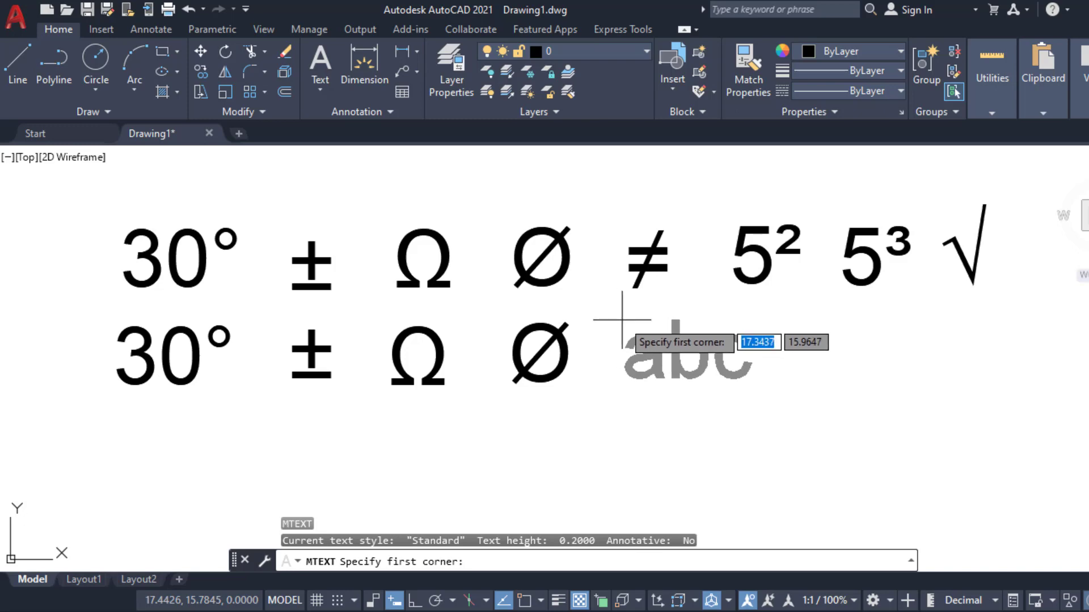
left_click(631, 327)
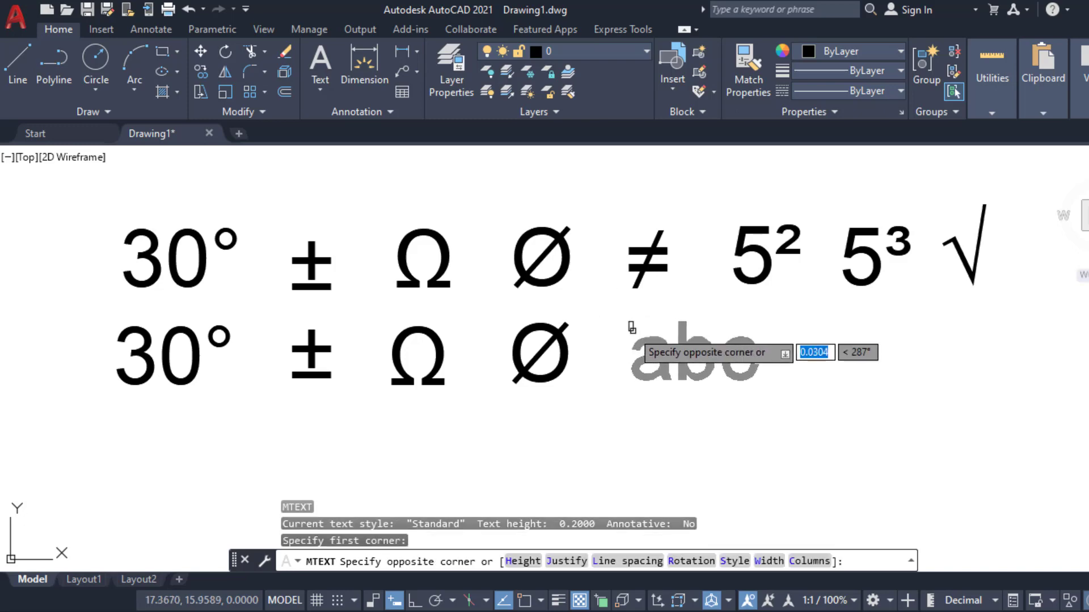
left_click(710, 408)
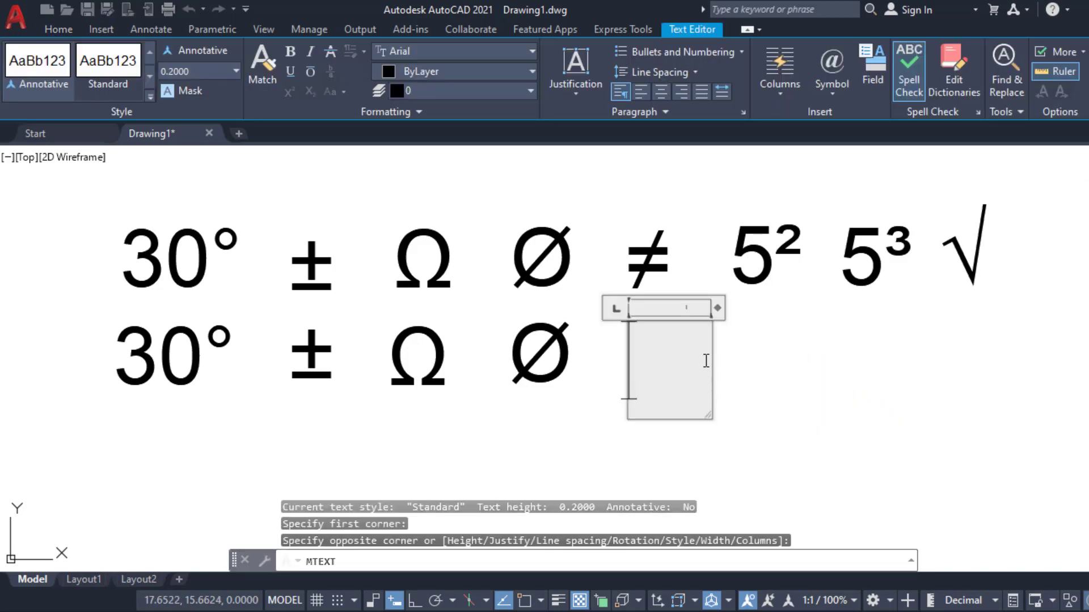
left_click(829, 90)
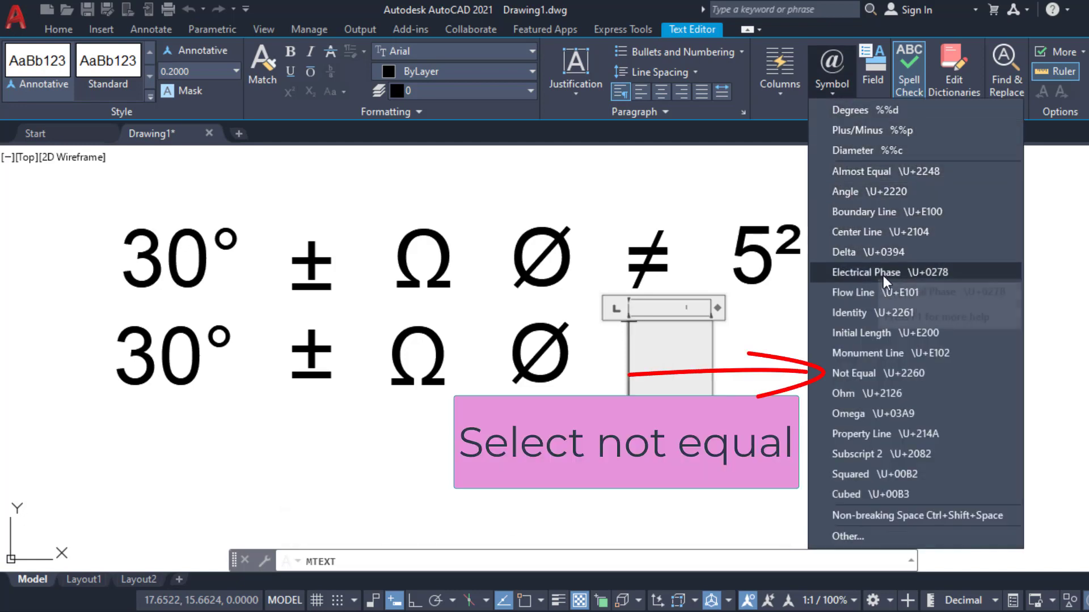
left_click(887, 370)
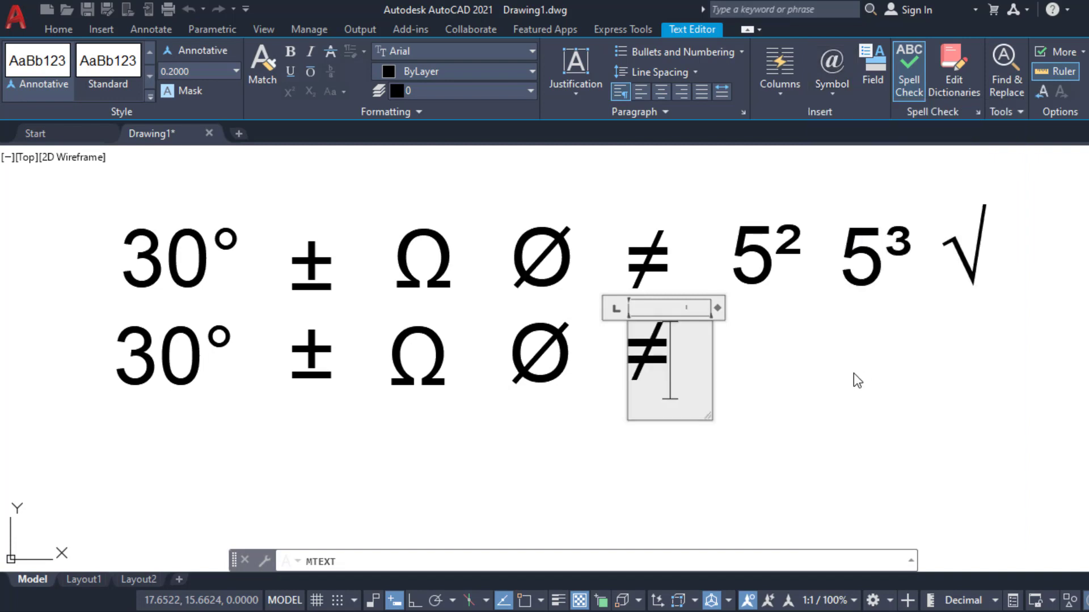
left_click(832, 388)
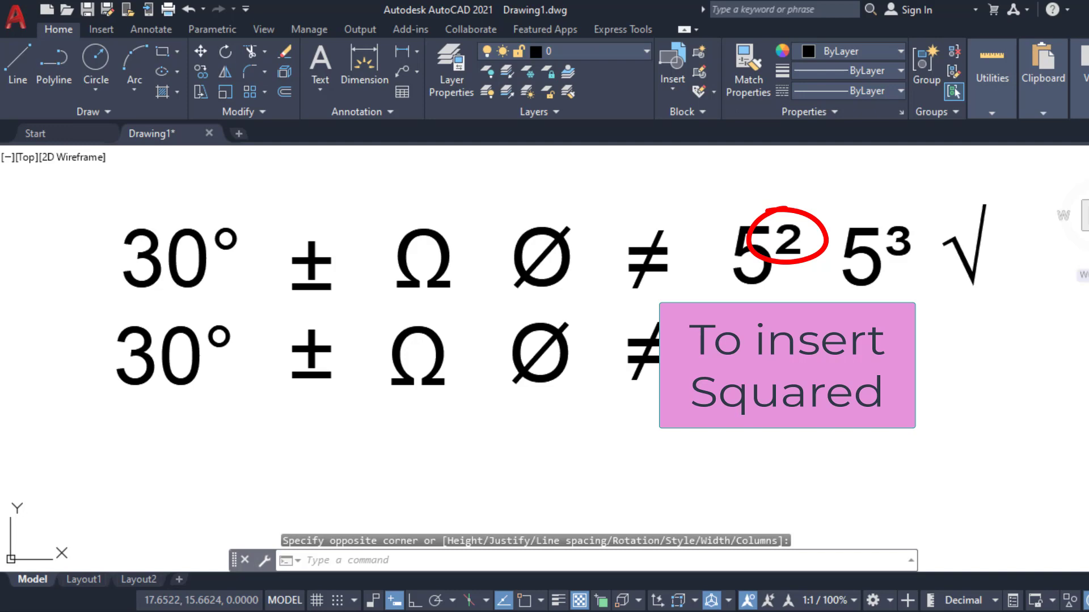
Step: Create a 5² Mtext beside ≠ by typing 5 and inserting the Squared symbol
key("Return")
left_click(730, 319)
left_click(808, 419)
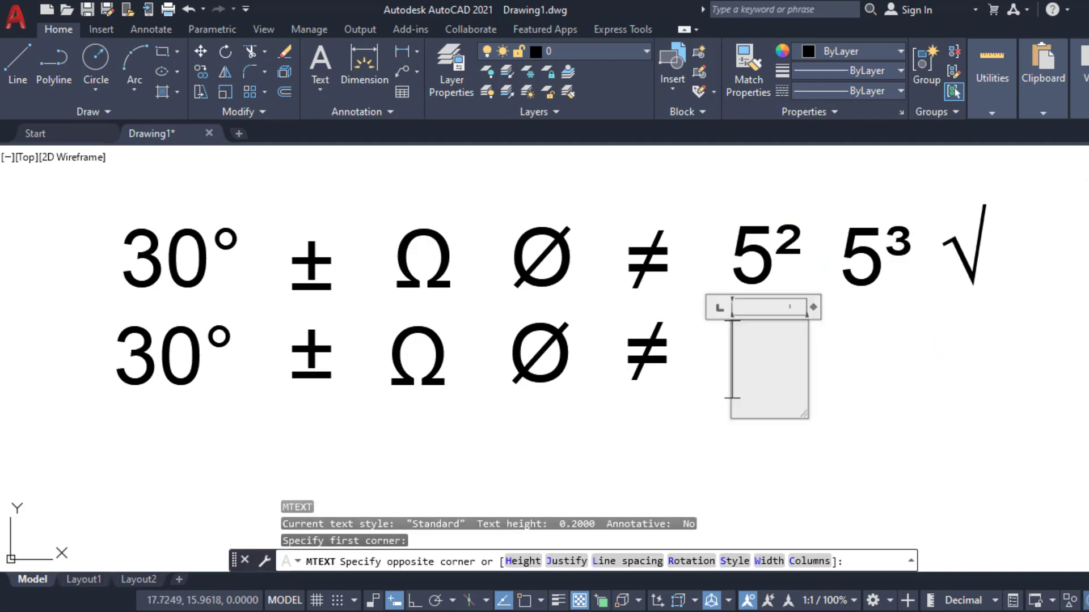
type("5")
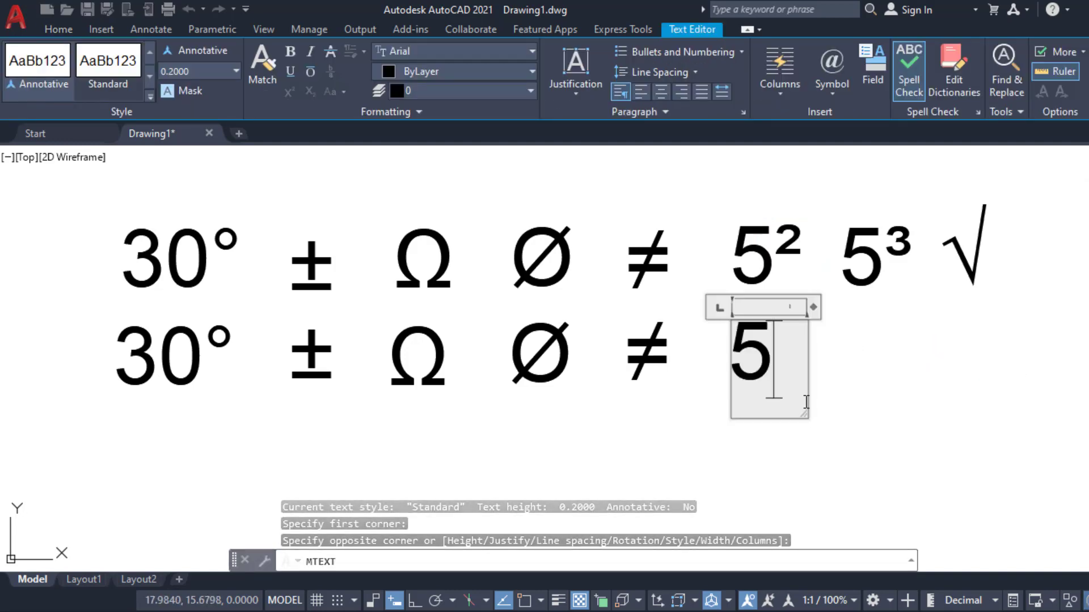
left_click(828, 88)
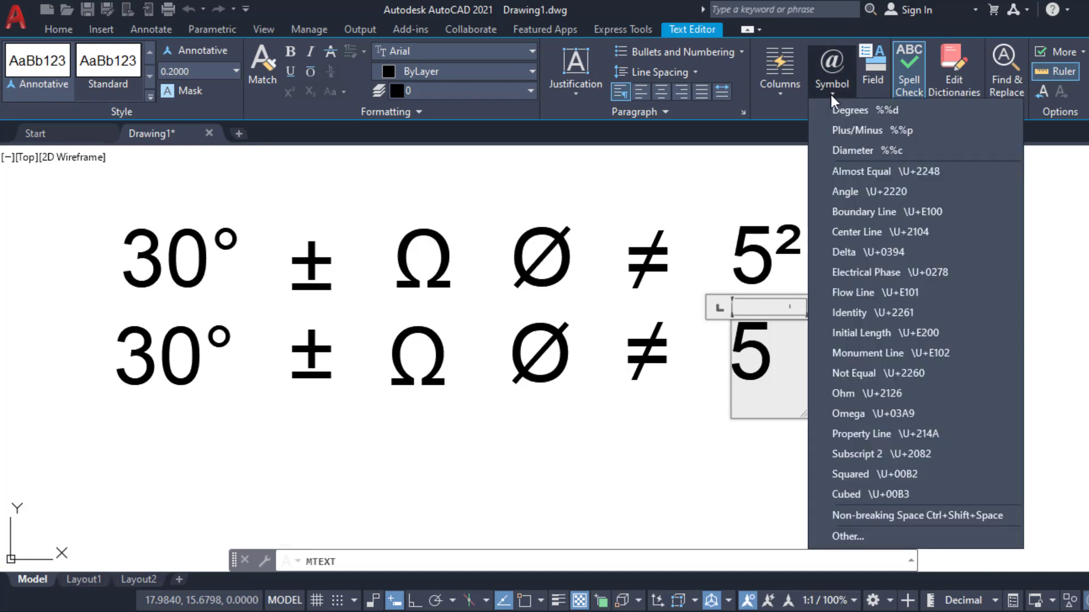
left_click(873, 470)
left_click(874, 465)
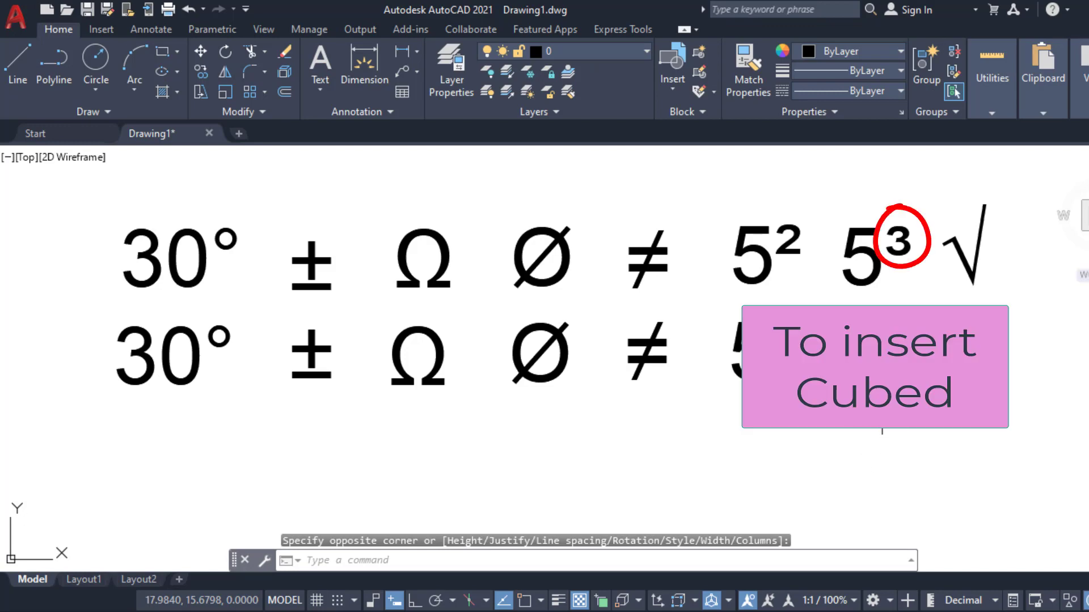
Step: Create a 5³ Mtext beside 5² by typing 5 and inserting the Cubed symbol
key("Return")
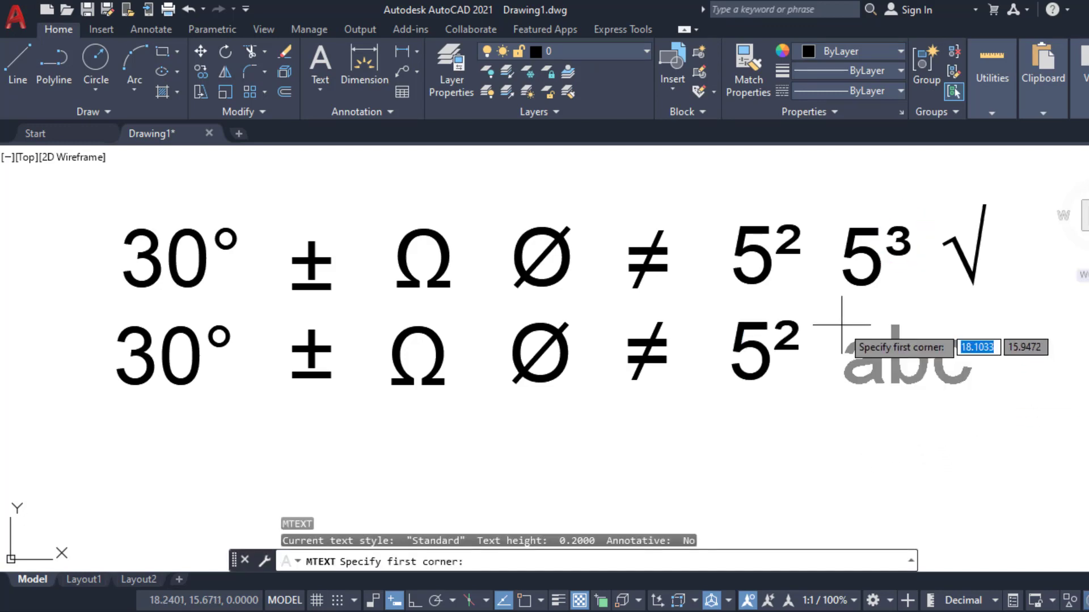
left_click(842, 325)
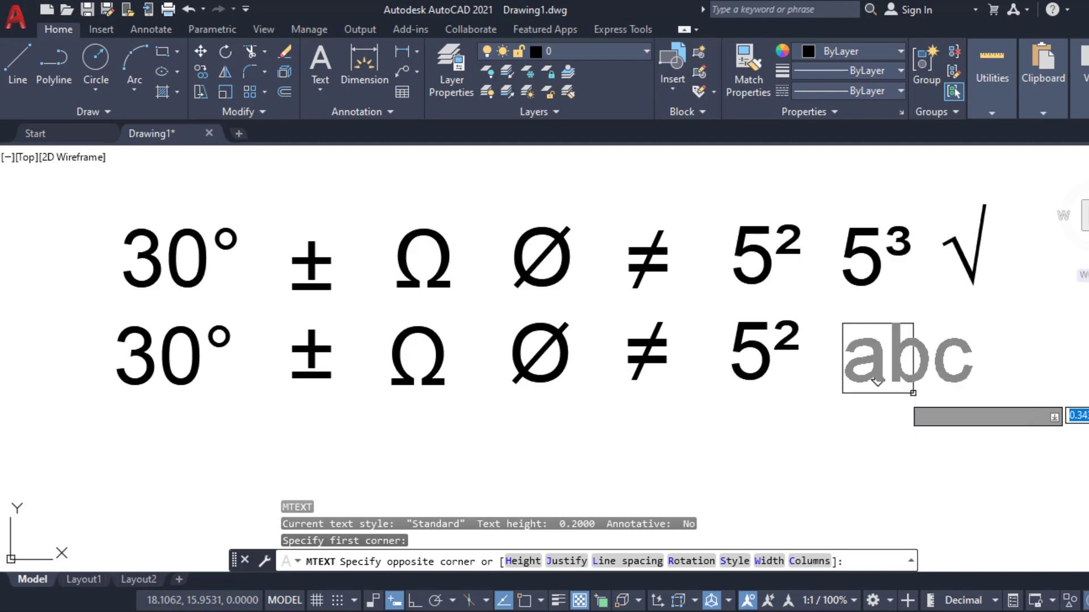
left_click(913, 393)
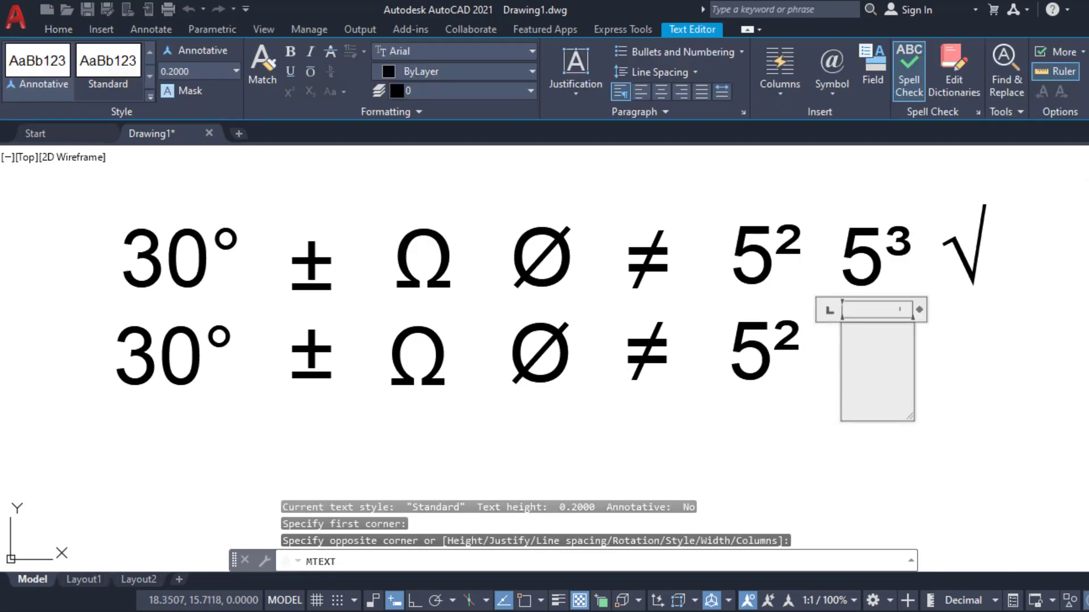
type("5")
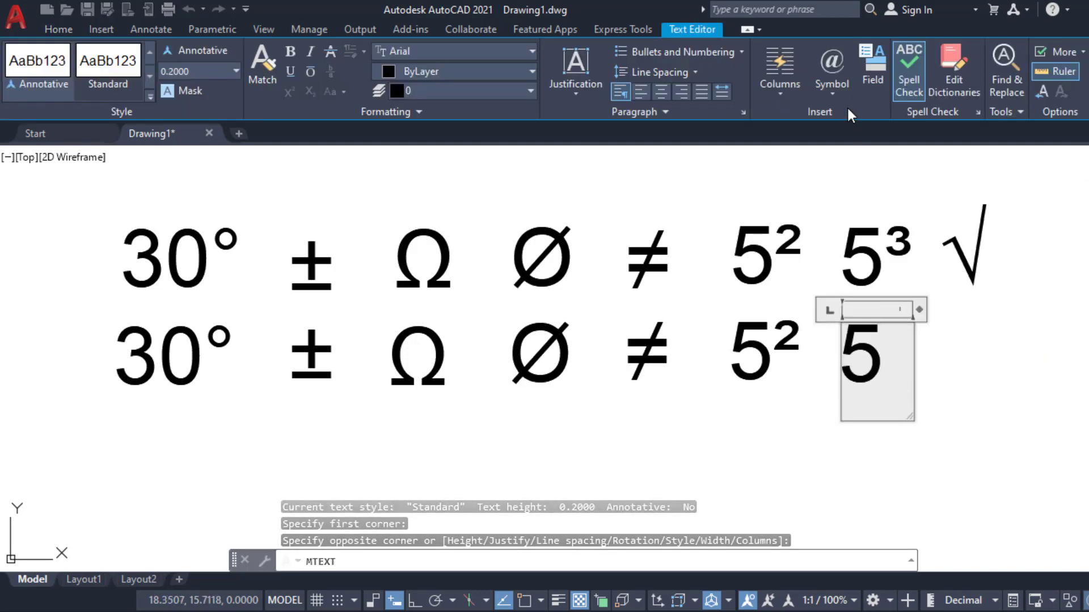
left_click(836, 92)
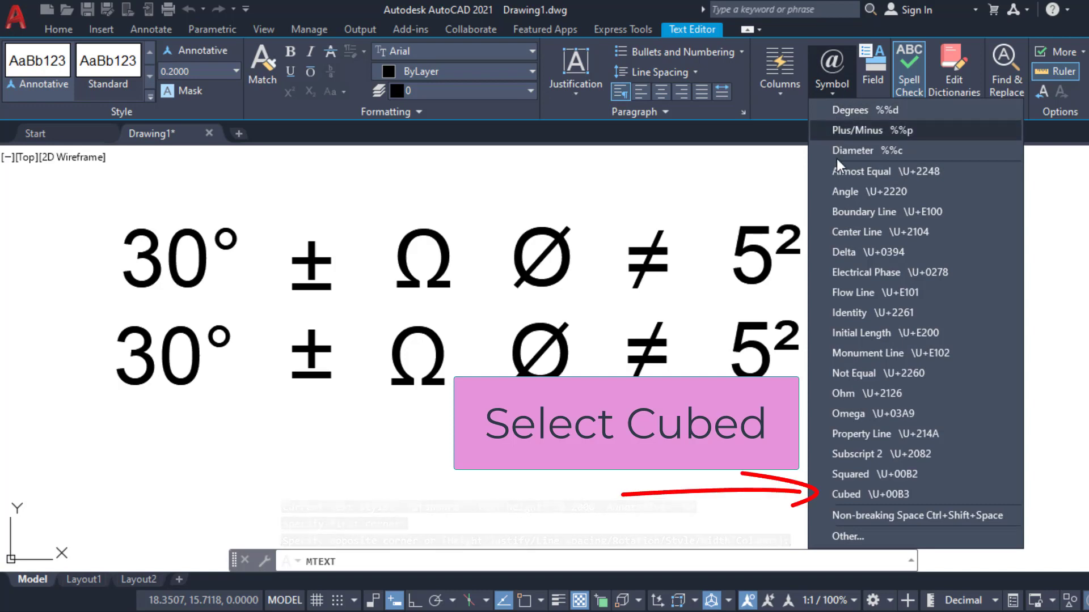
left_click(858, 491)
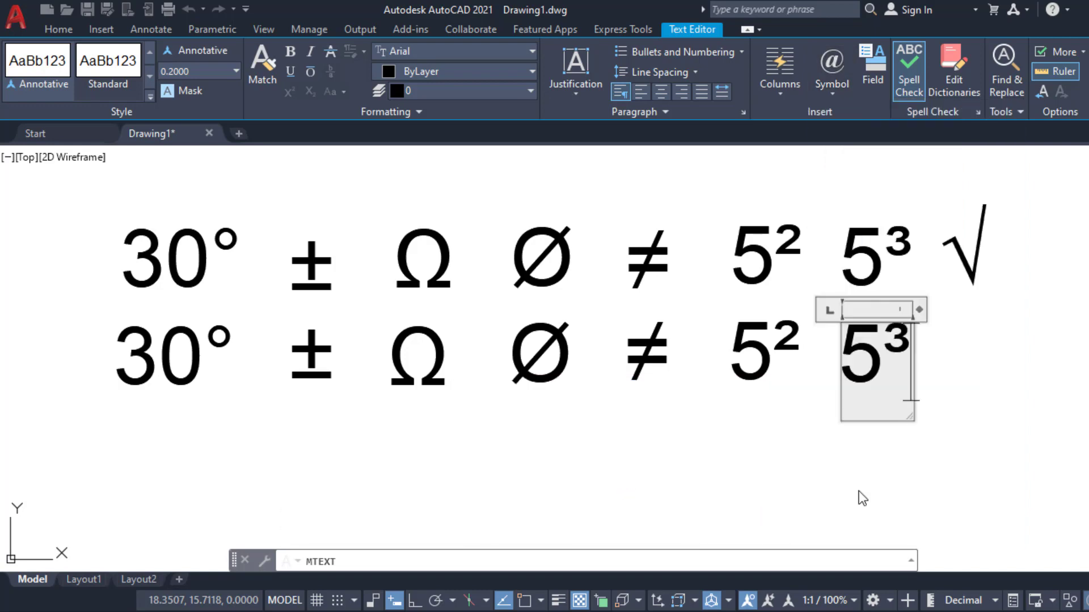
left_click(858, 491)
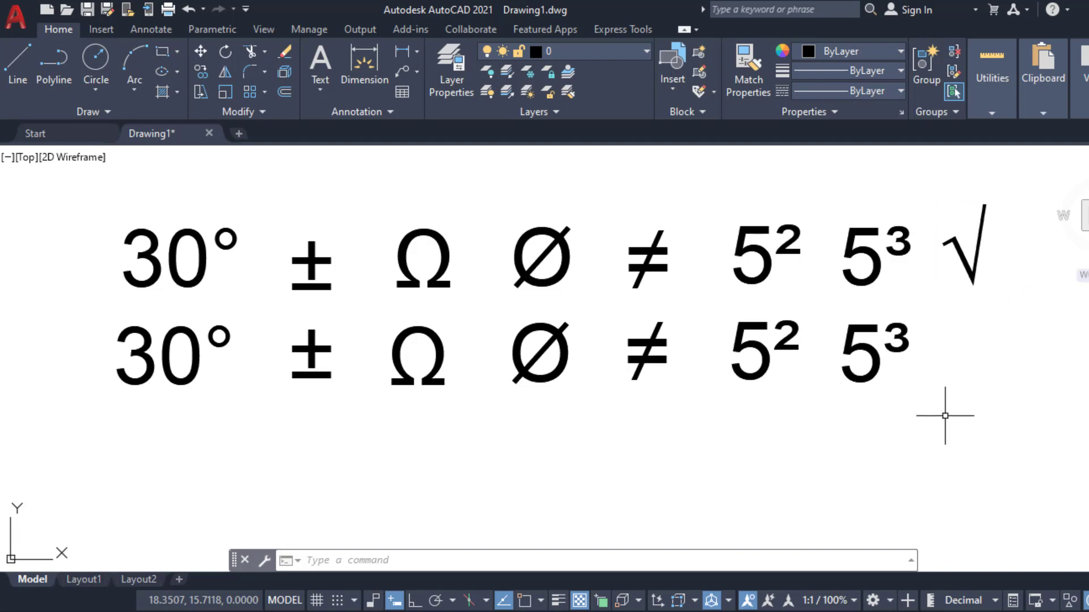
Step: Draw an Mtext box right of 5³ and launch Character Map via Symbol > Other
left_click(945, 388)
left_click(1026, 316)
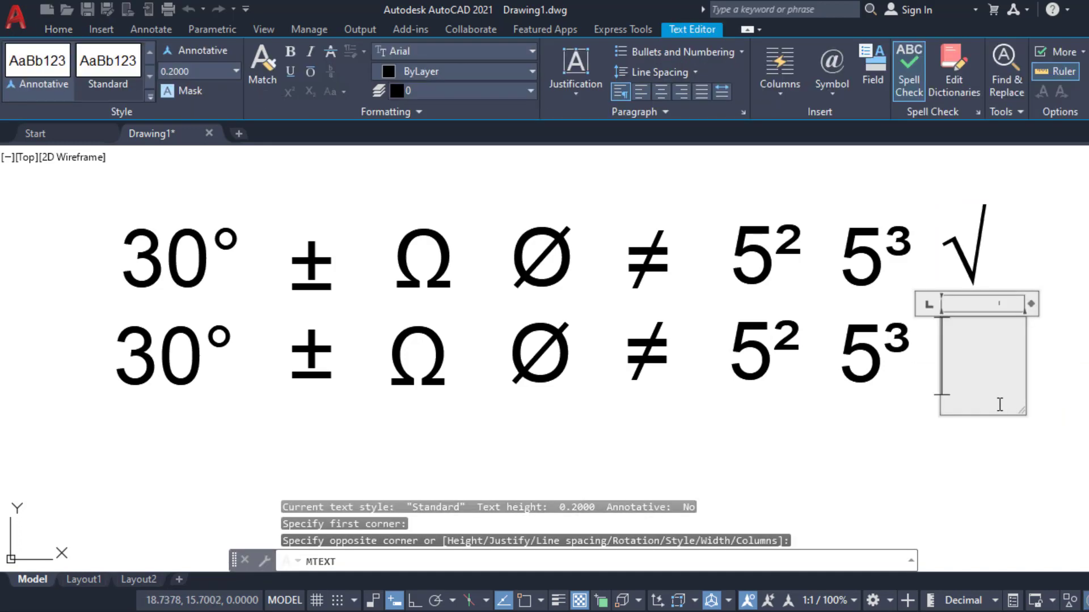
left_click(831, 89)
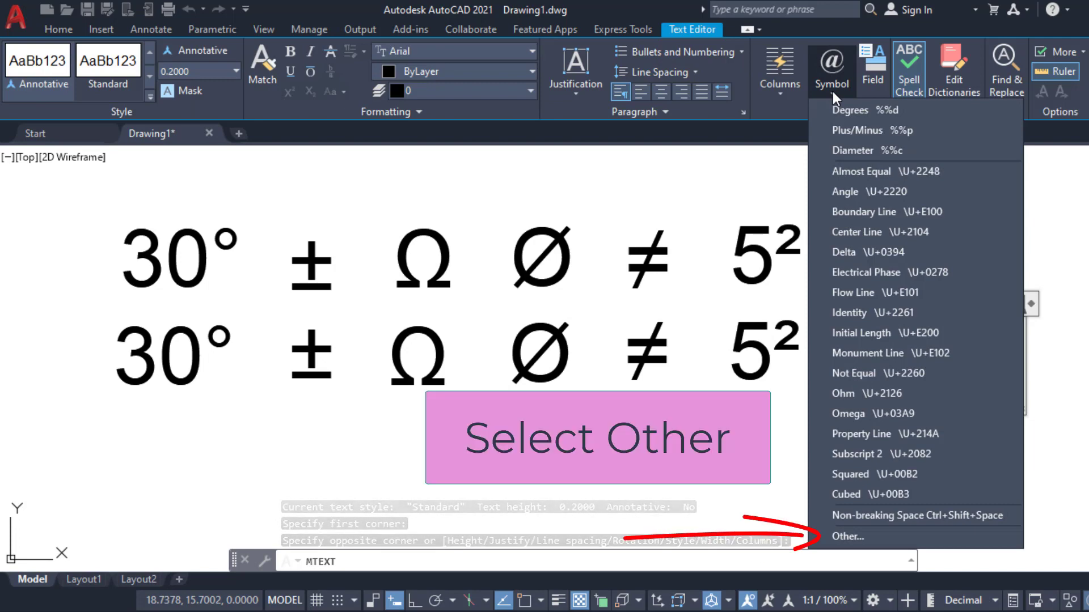
left_click(852, 534)
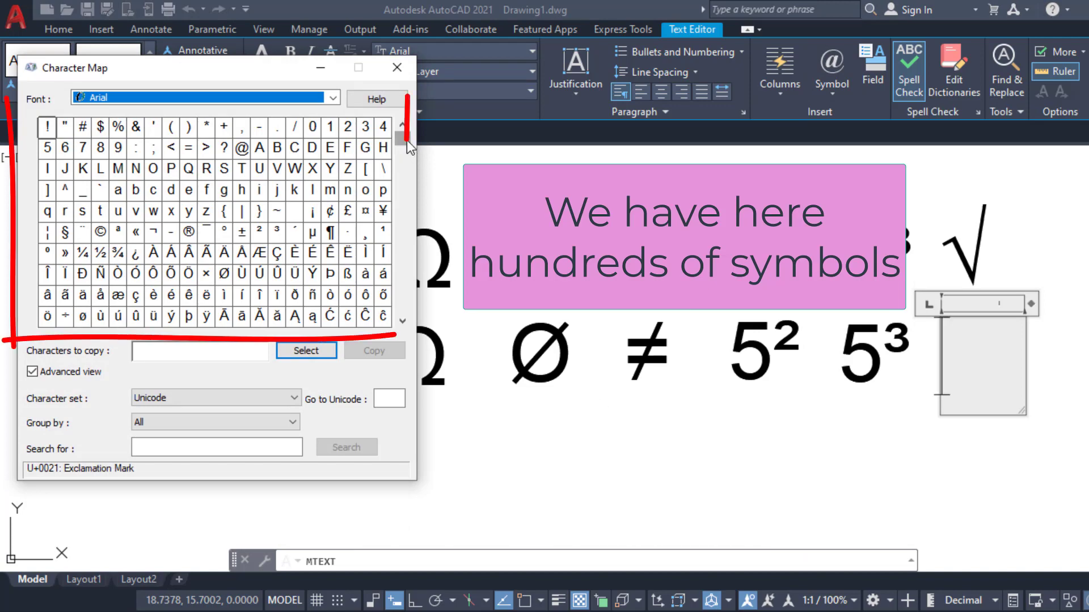
Step: Select the Arial square root sign √ (U+221A) in Character Map and copy it
mouse_move(408, 147)
left_mouse_down()
mouse_move(407, 249)
mouse_move(420, 280)
left_mouse_up()
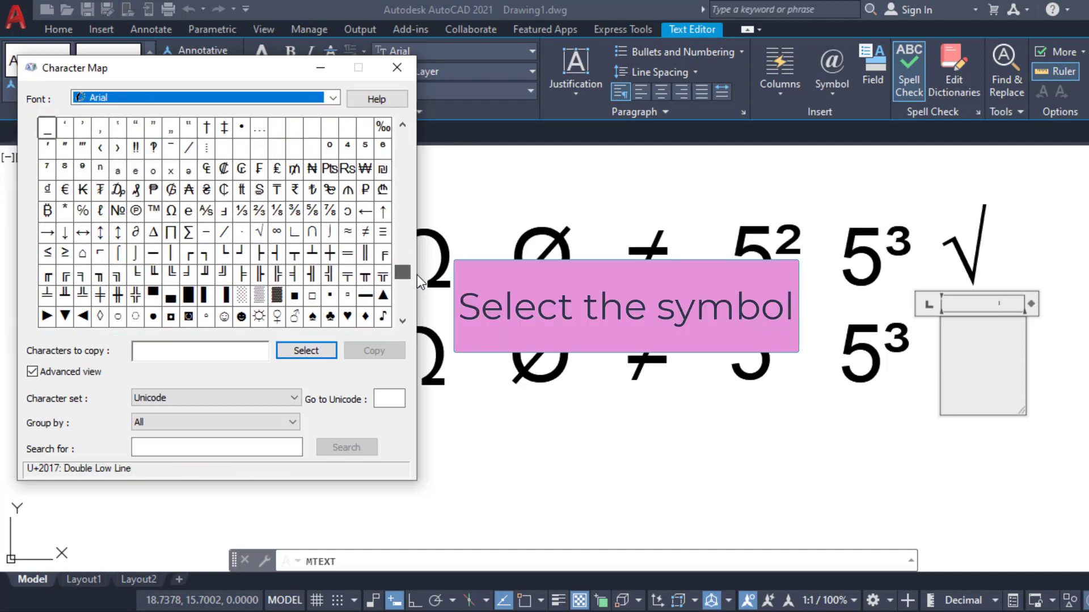
left_click(259, 232)
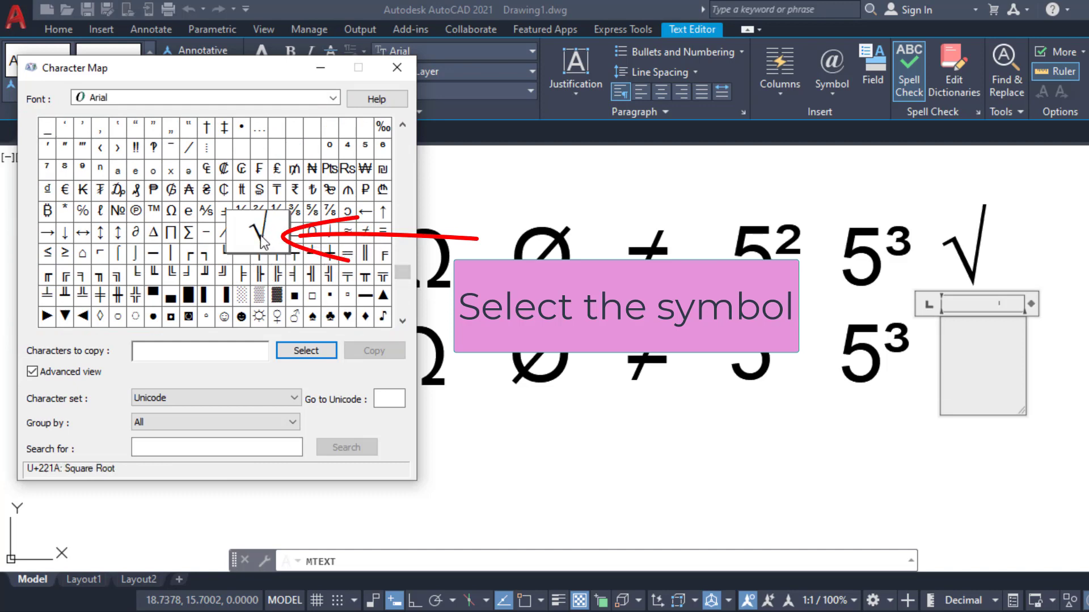
left_click(306, 354)
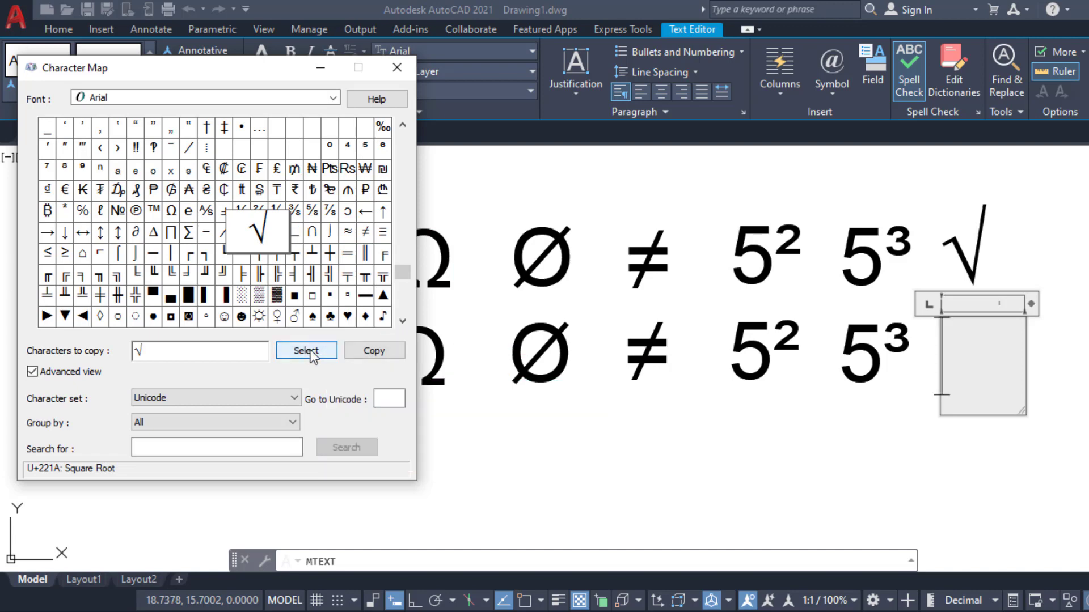
left_click(368, 350)
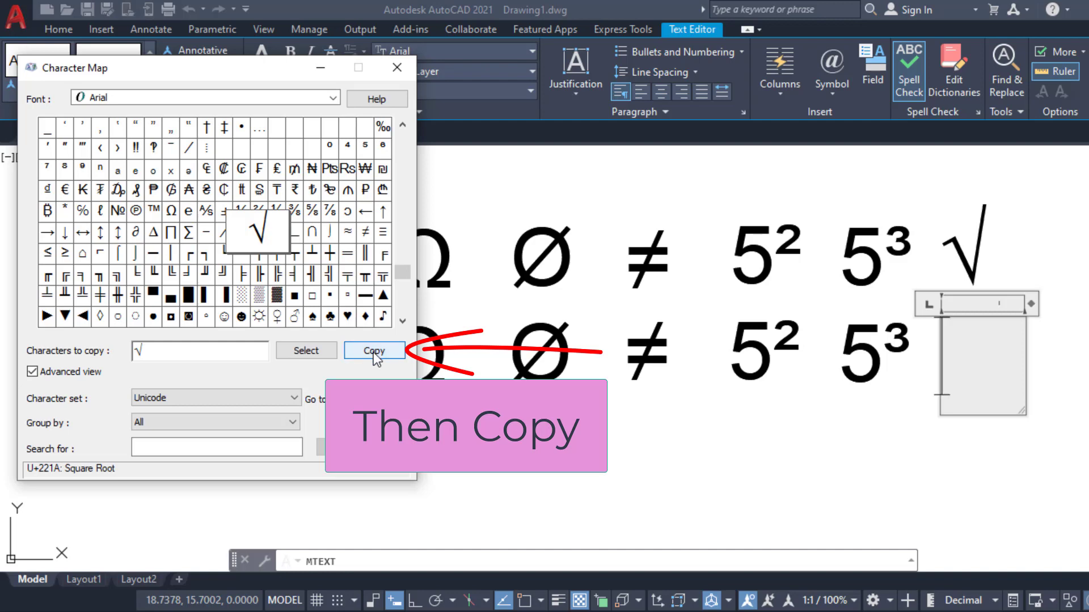
Step: Paste the copied √ into the Mtext box after 5³ and commit it
left_click(958, 354)
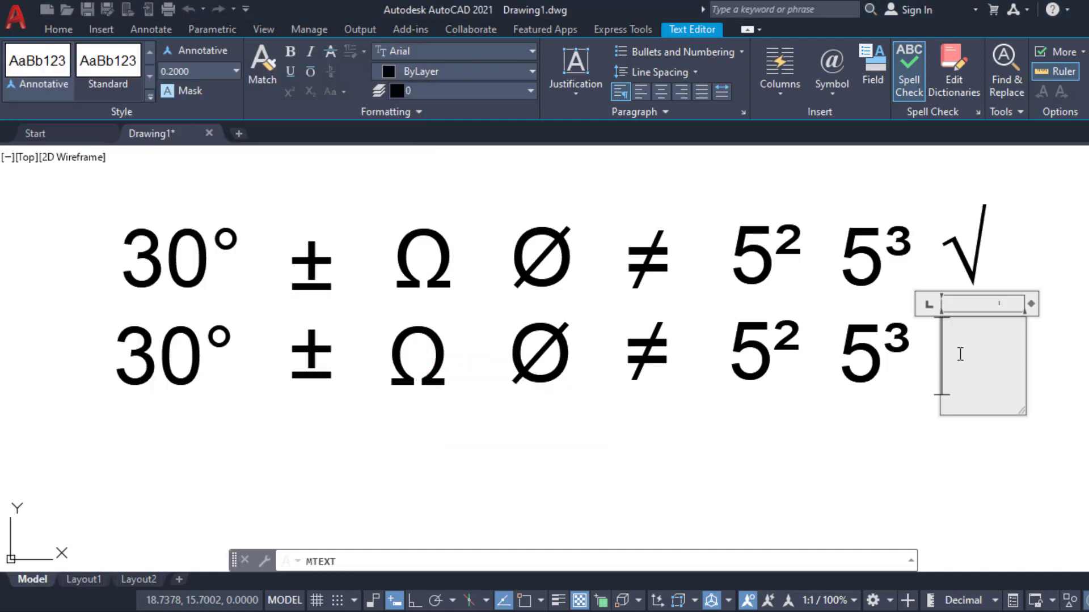
right_click(960, 354)
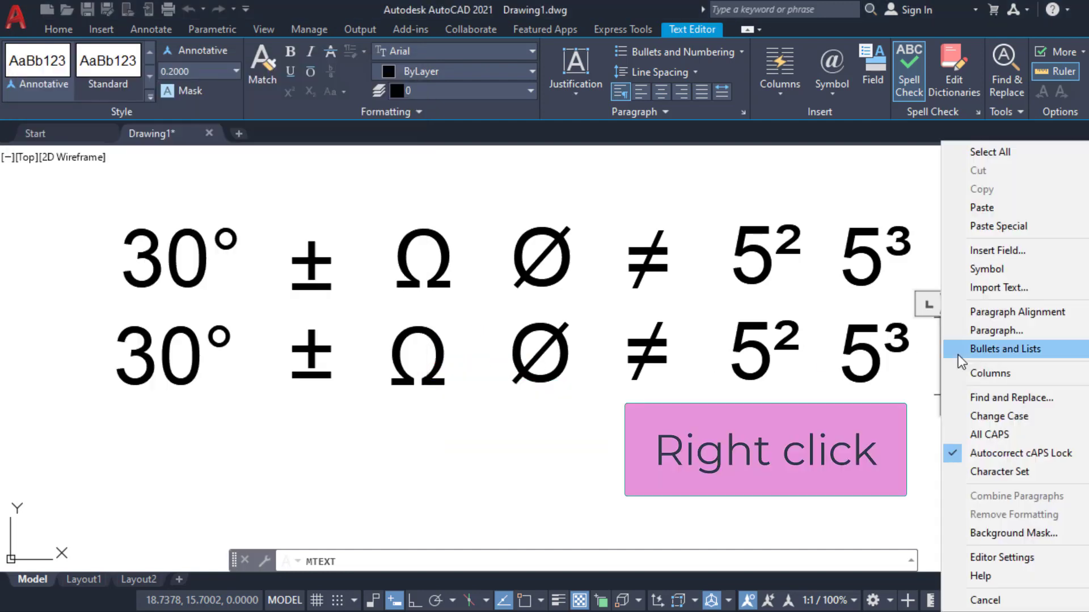
left_click(992, 207)
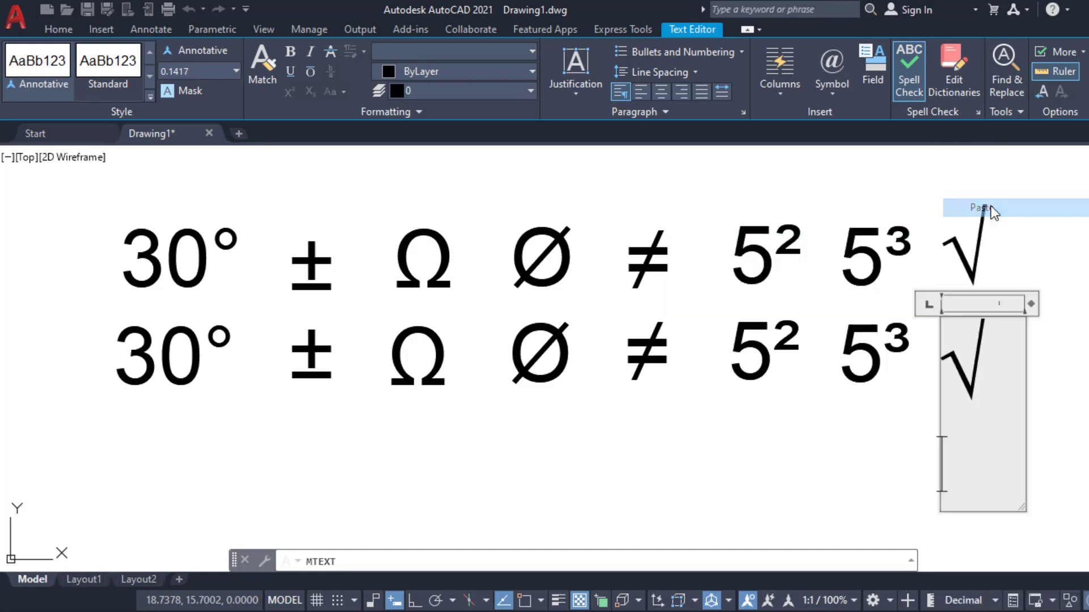
left_click(908, 390)
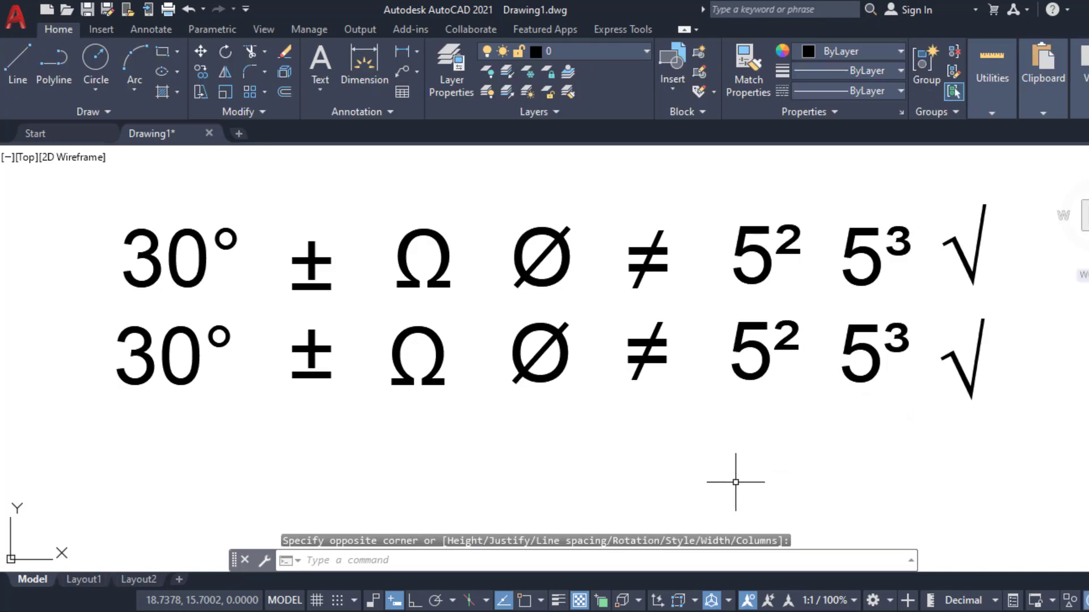